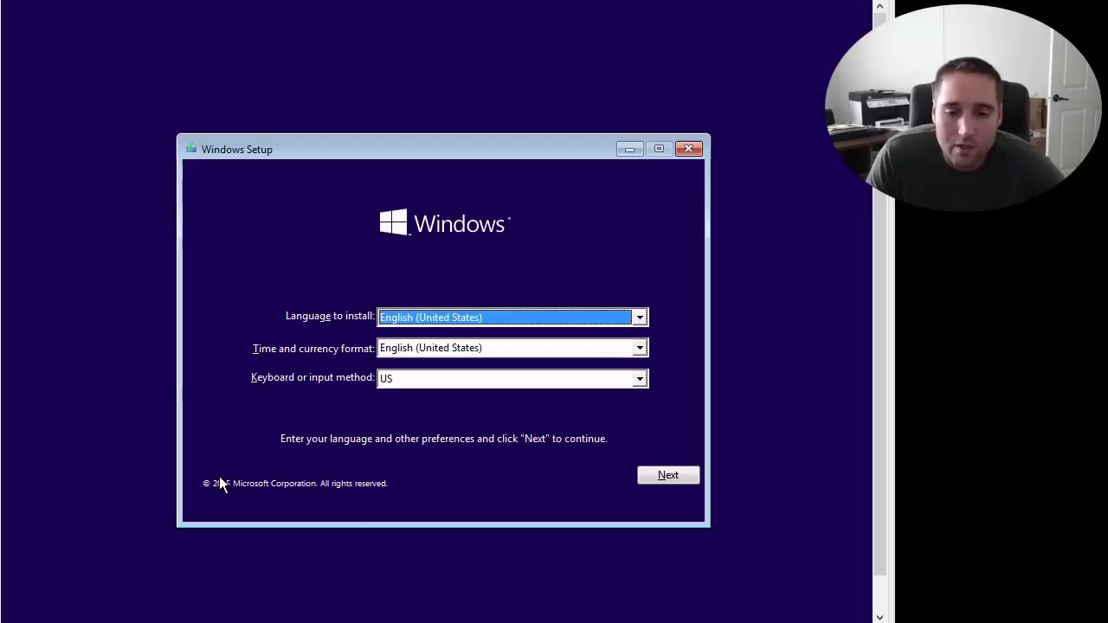
- Start the Windows installation with English (United States) and the US keyboard, skipping the product key
click(350, 466)
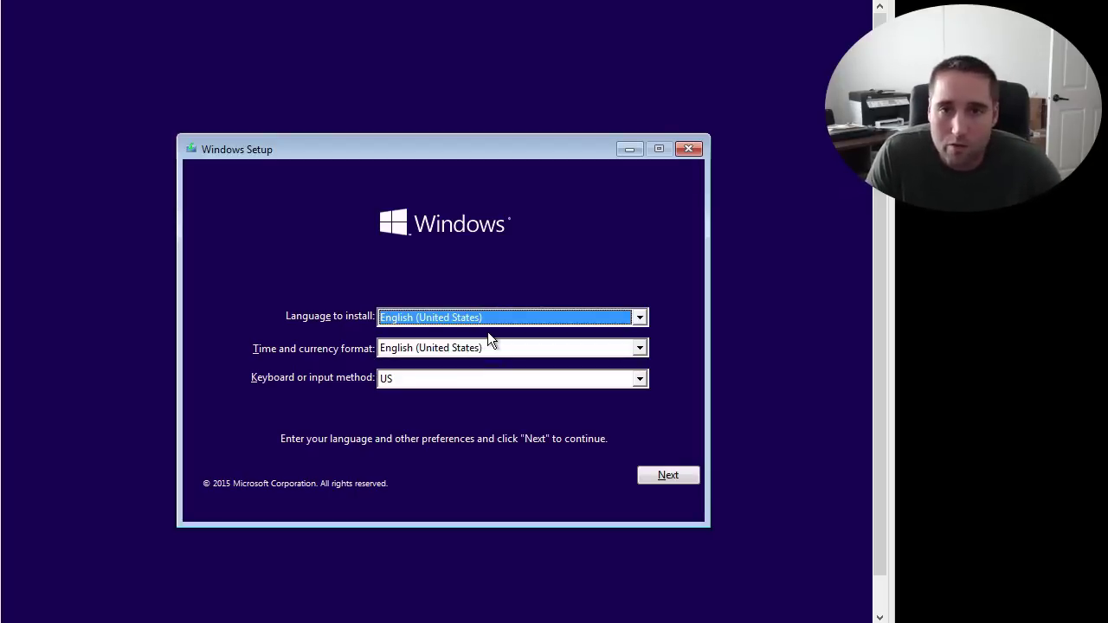
click(669, 475)
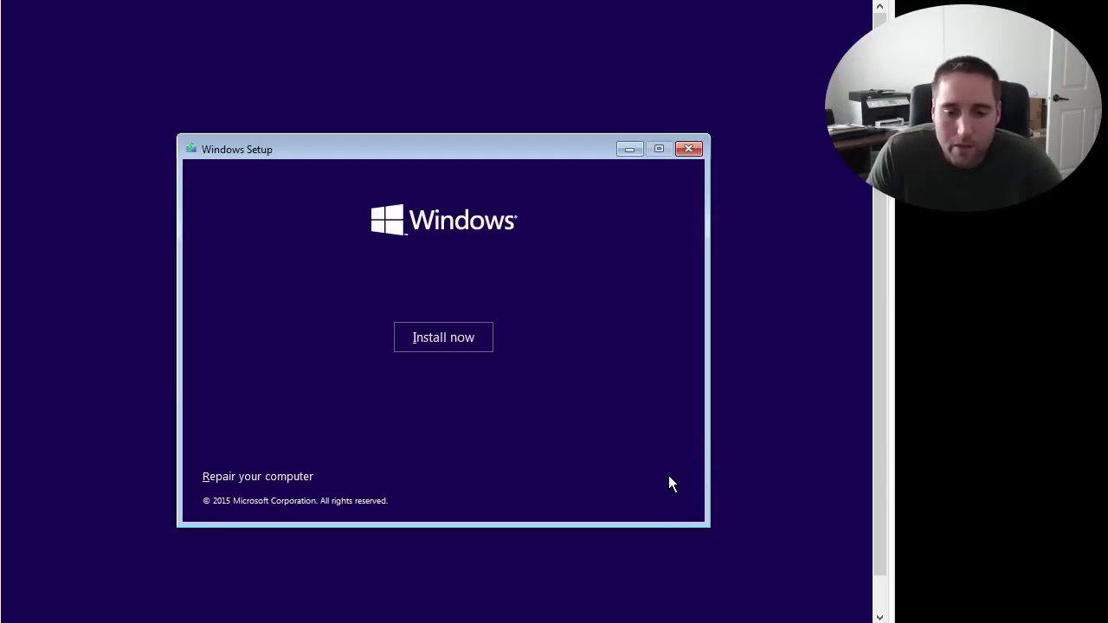
click(459, 340)
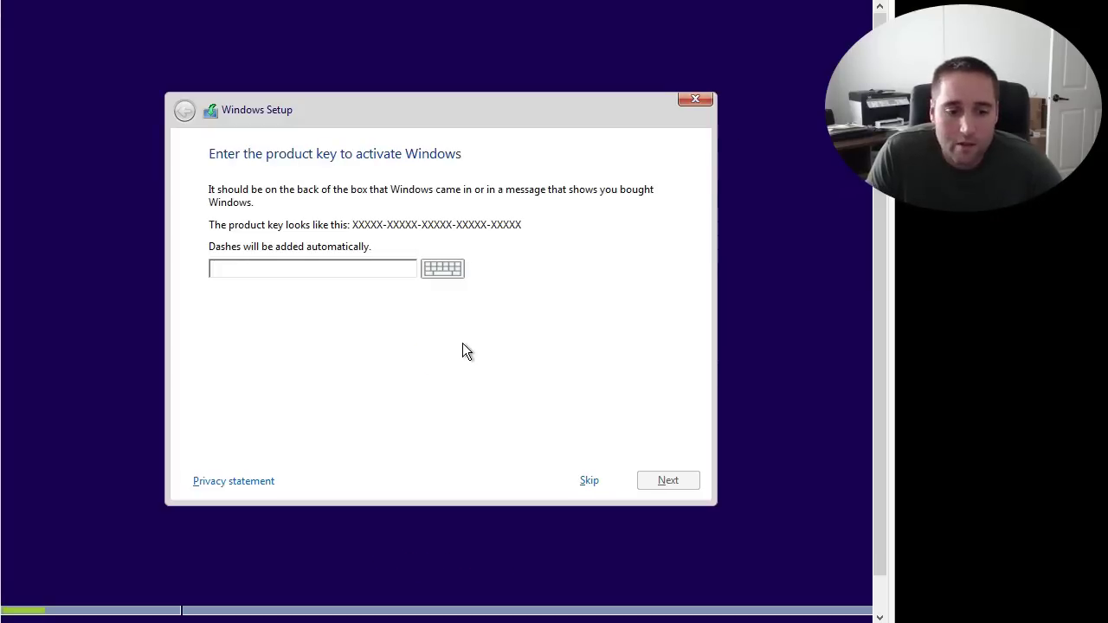
click(589, 482)
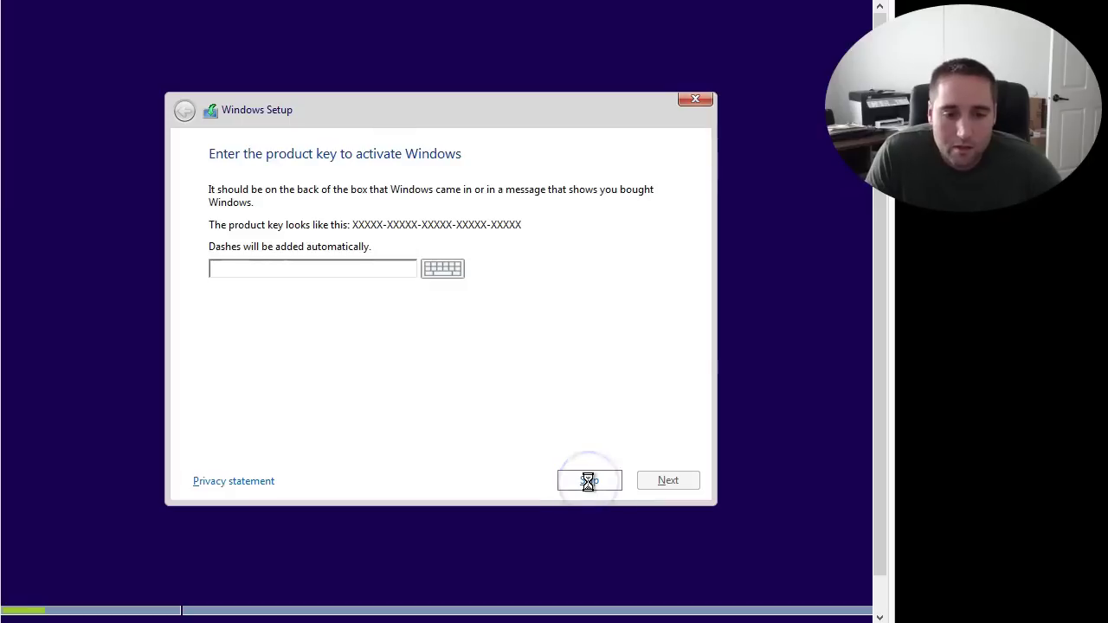
- Choose Windows 10 Pro Insider Preview x64 as the operating system and accept the license terms
click(572, 380)
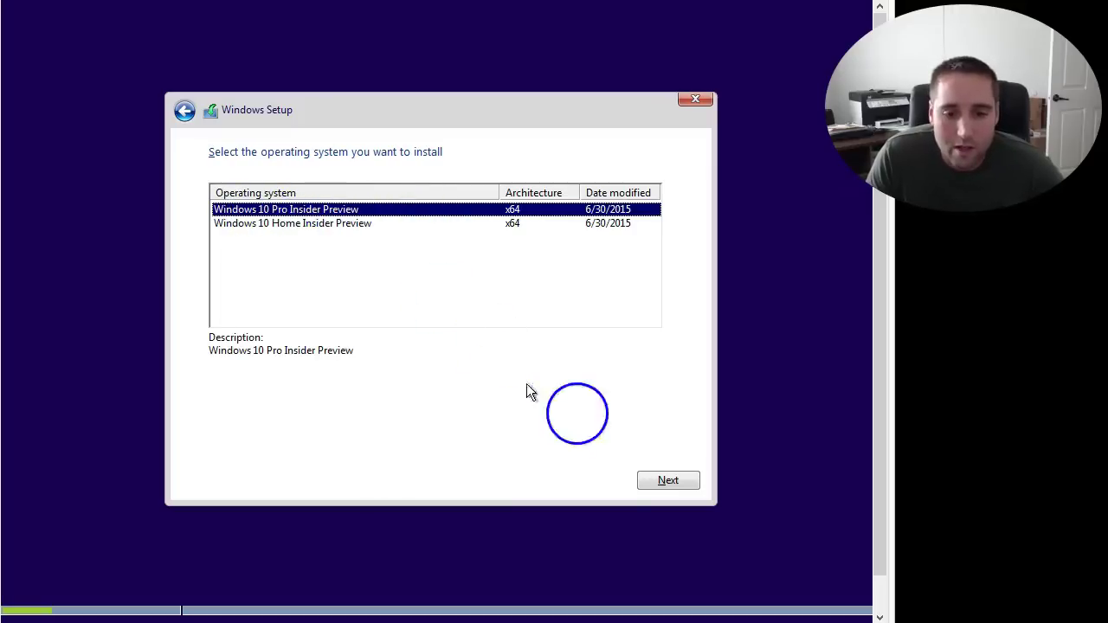
click(666, 482)
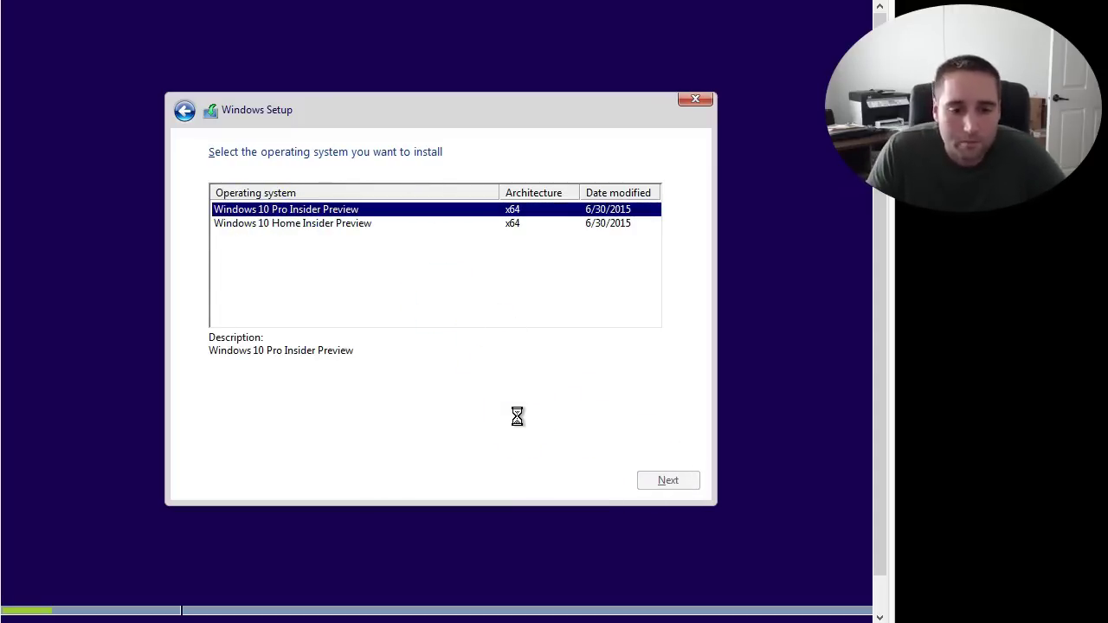
click(314, 439)
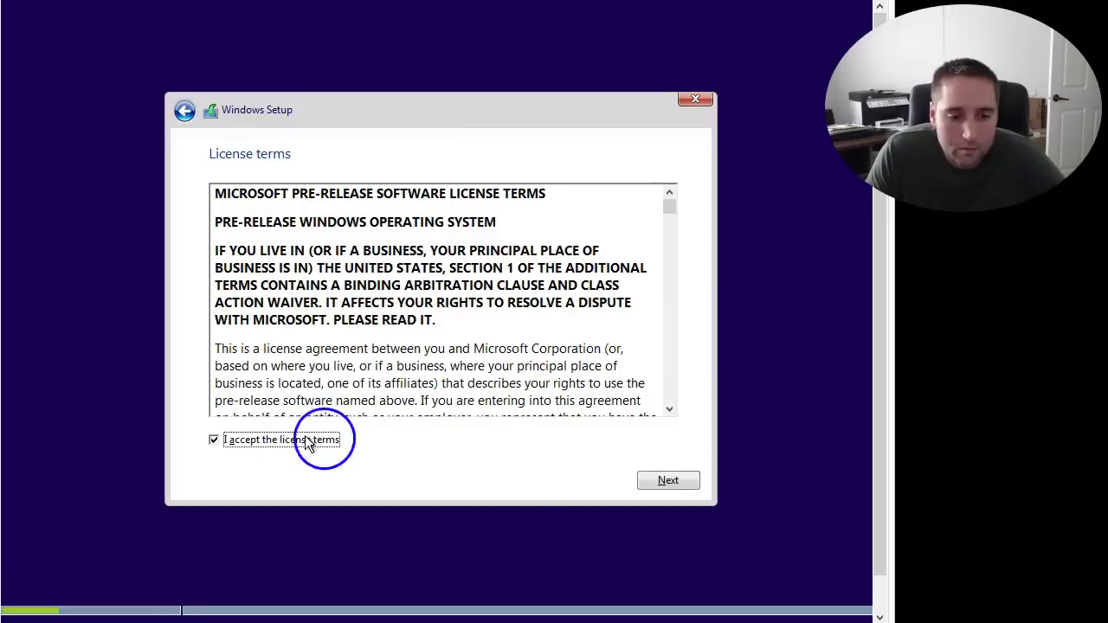
click(658, 481)
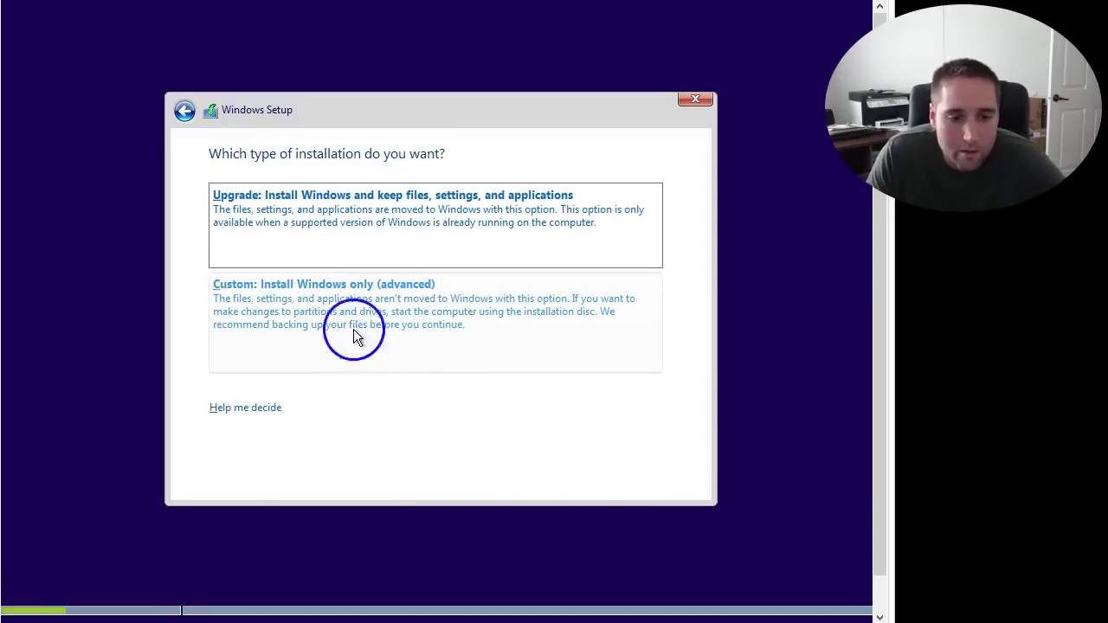
- Choose the custom Windows-only installation and create a new 32768 MB partition in Drive 0's unallocated space
click(367, 292)
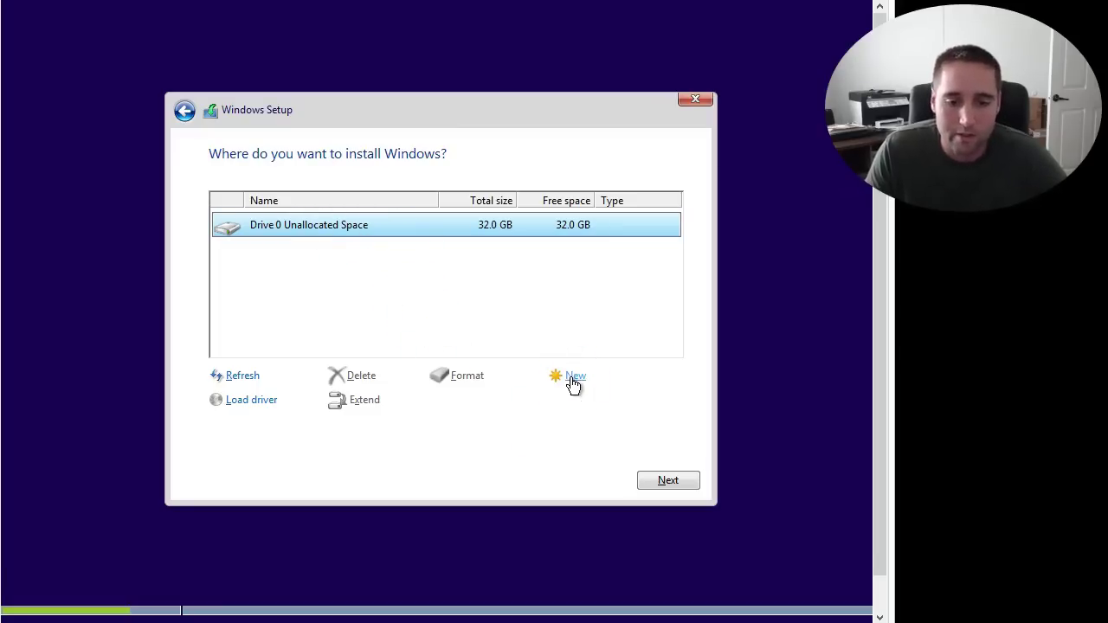
click(574, 382)
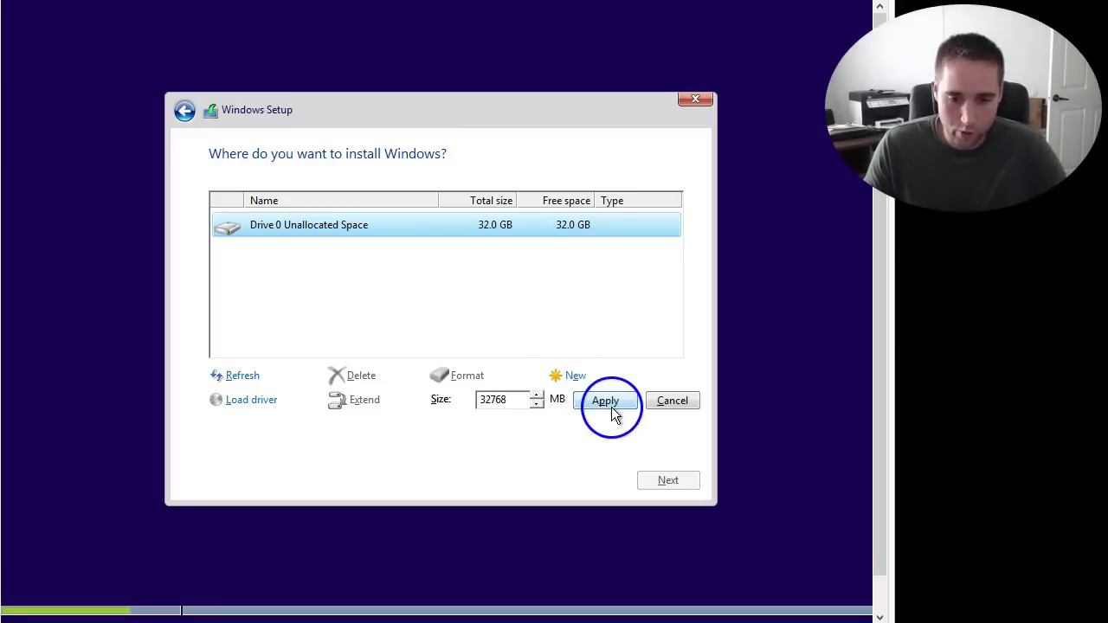
click(603, 401)
click(568, 401)
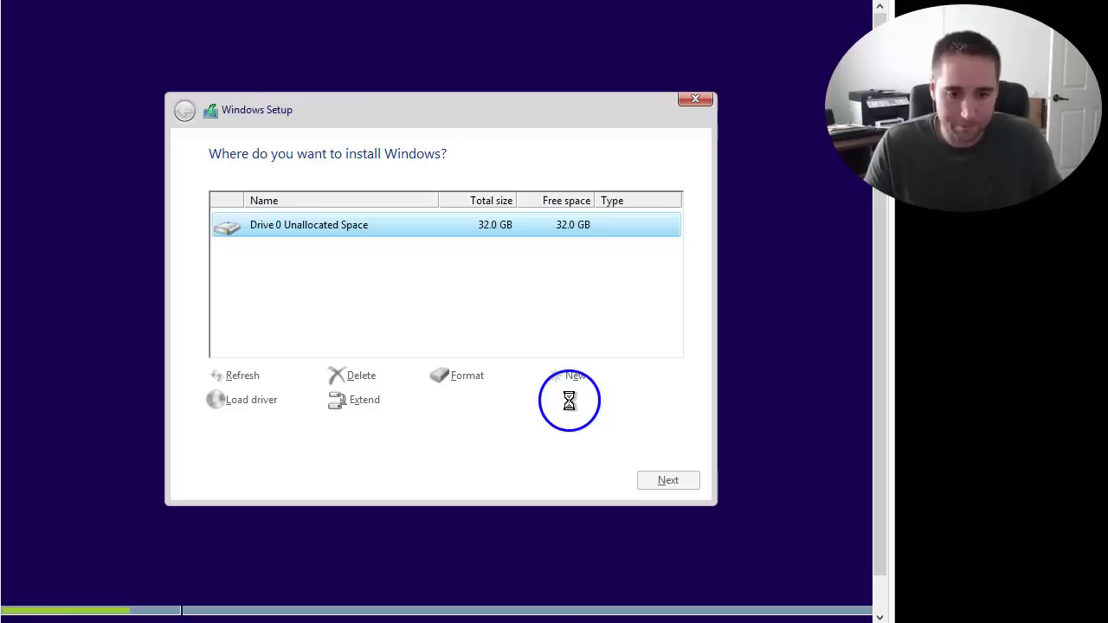
click(351, 237)
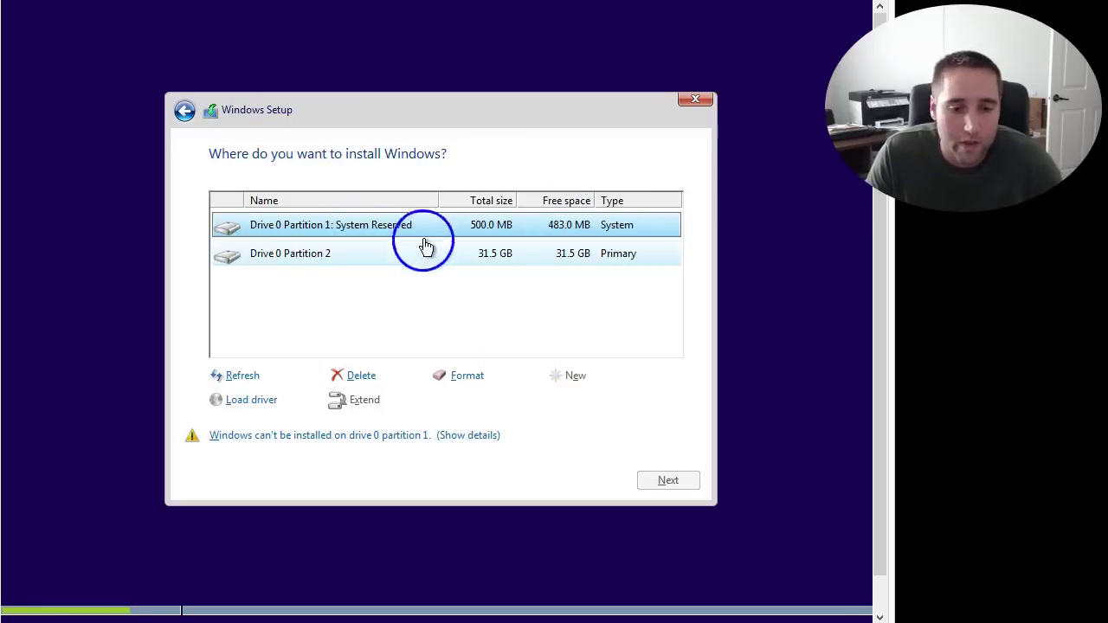
- Format Drive 0 Partition 2 and start installing Windows on it
click(303, 262)
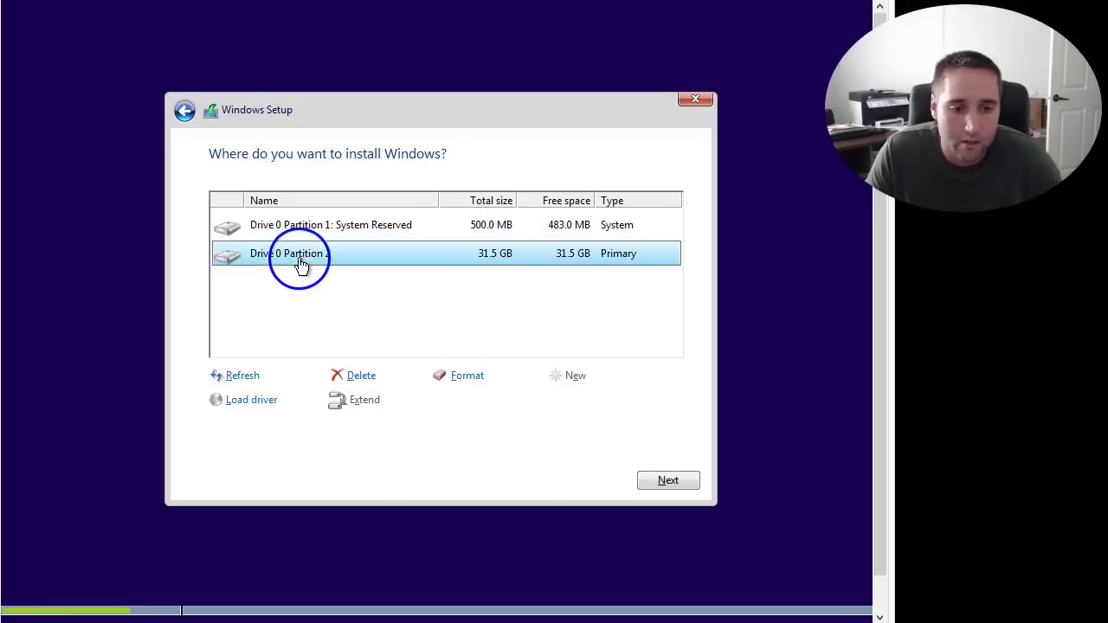
click(464, 384)
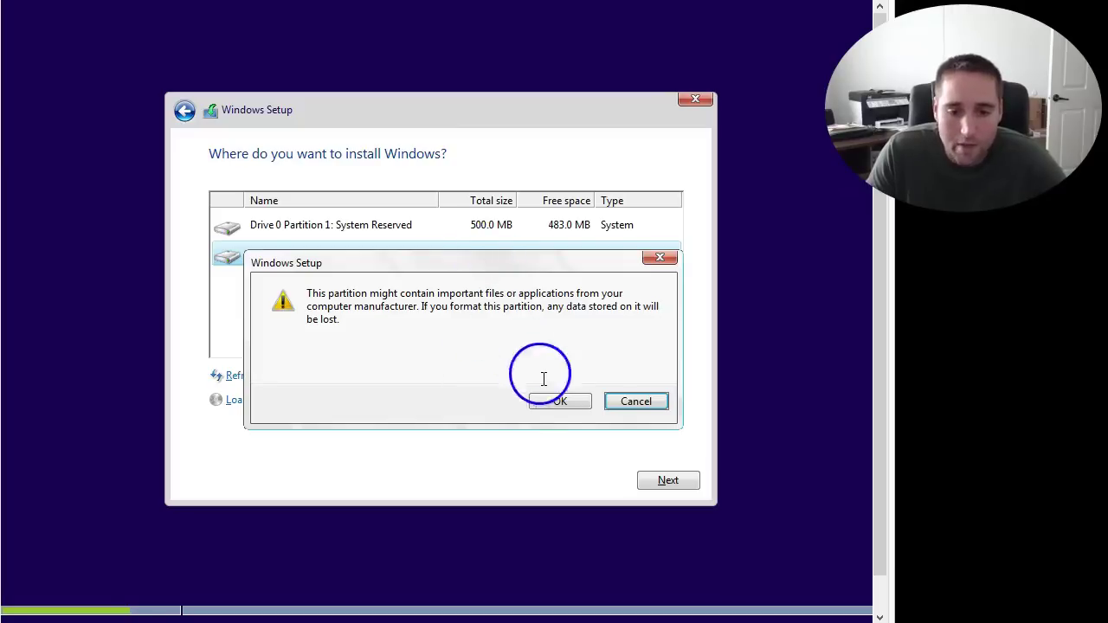
click(556, 407)
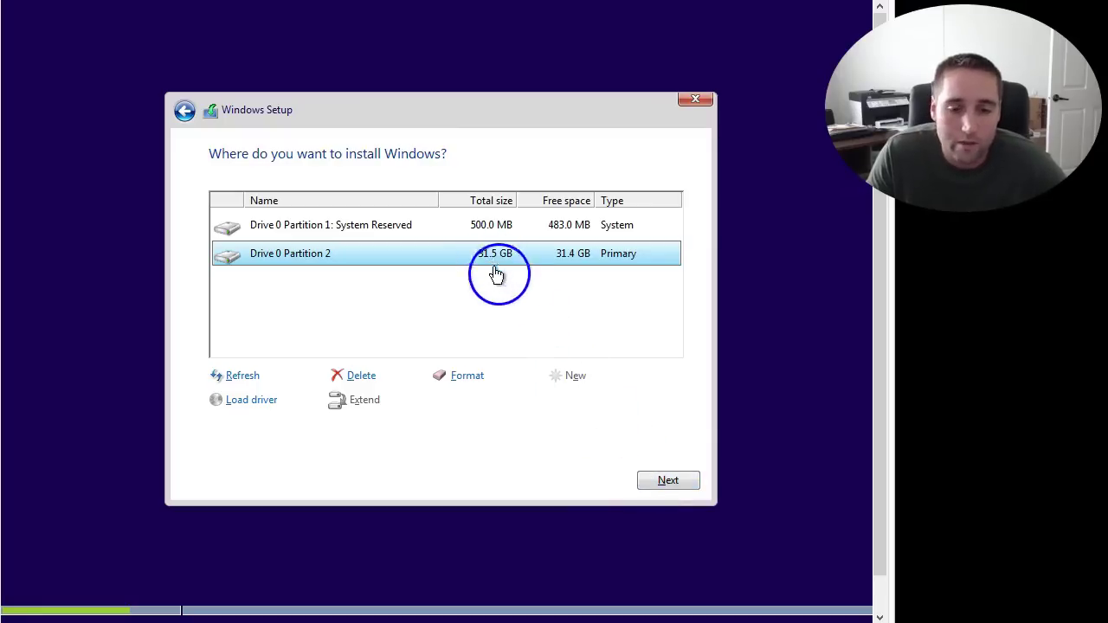
click(669, 481)
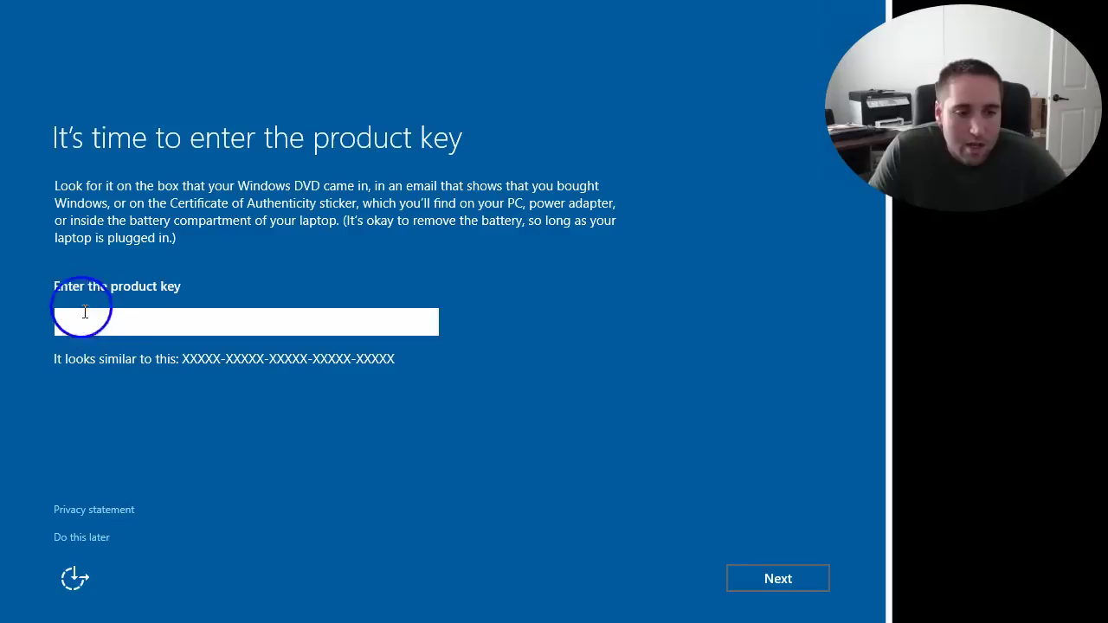
- Postpone entering the product key and accept the Express settings
click(82, 538)
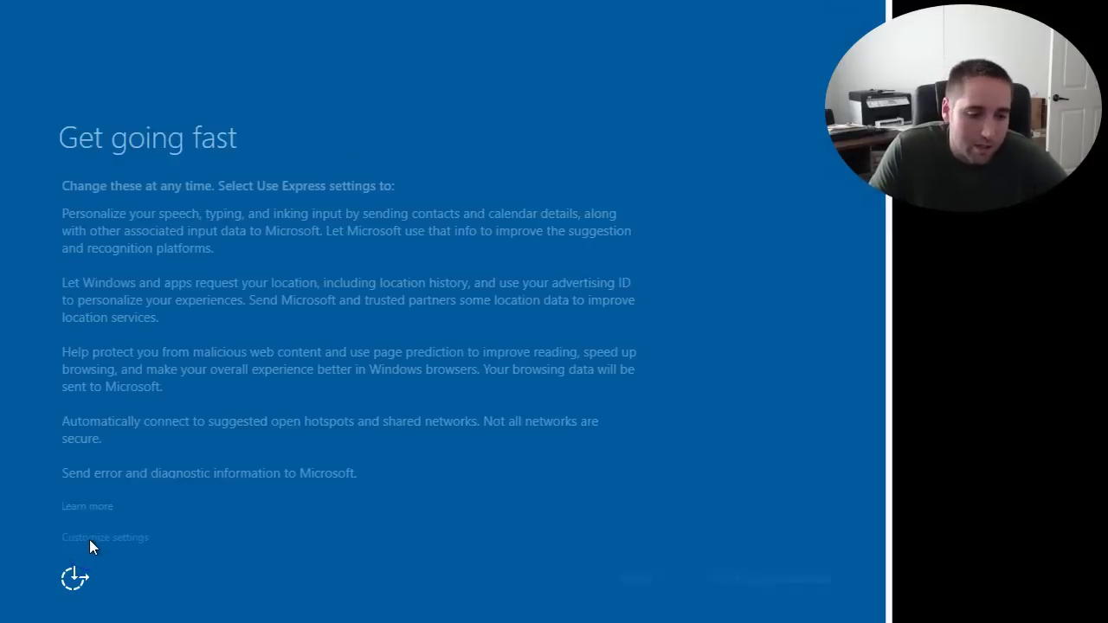
click(775, 576)
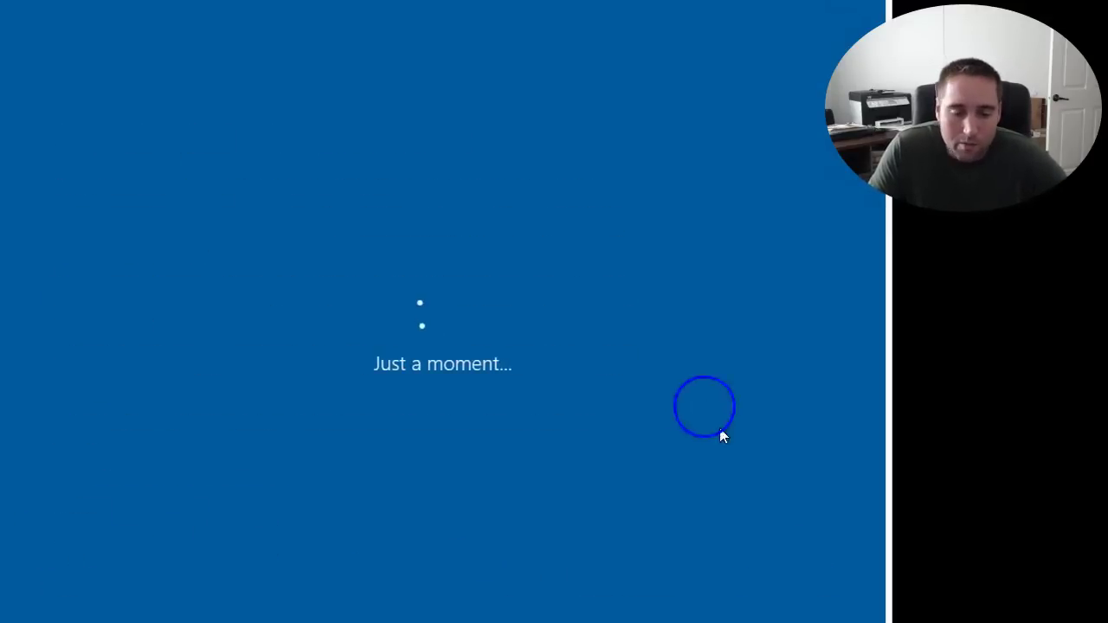
click(492, 365)
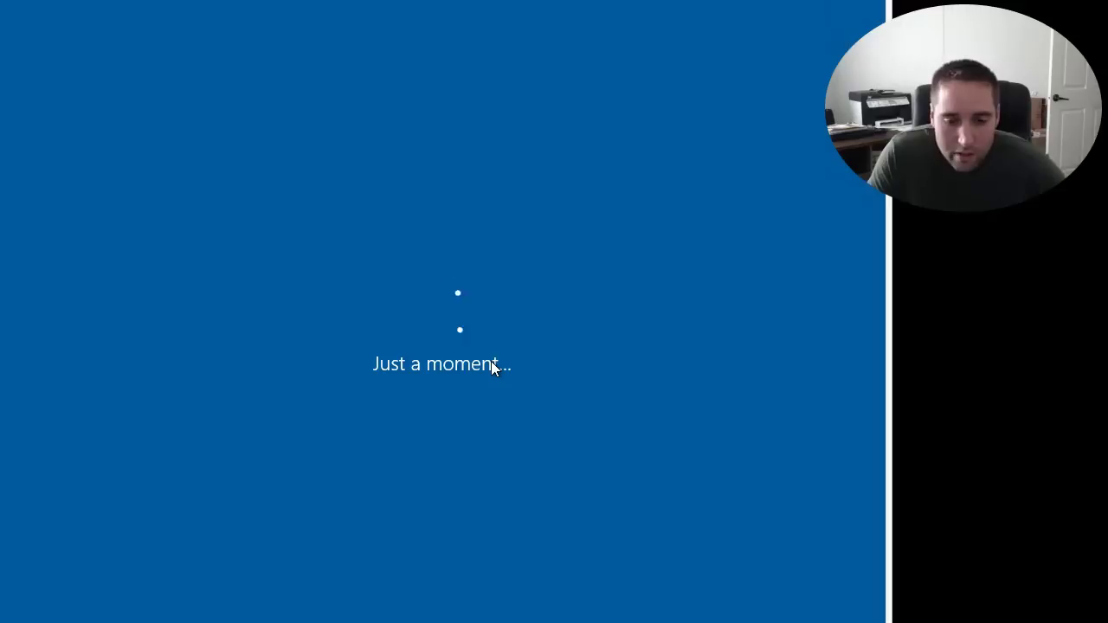
drag(491, 365, 347, 316)
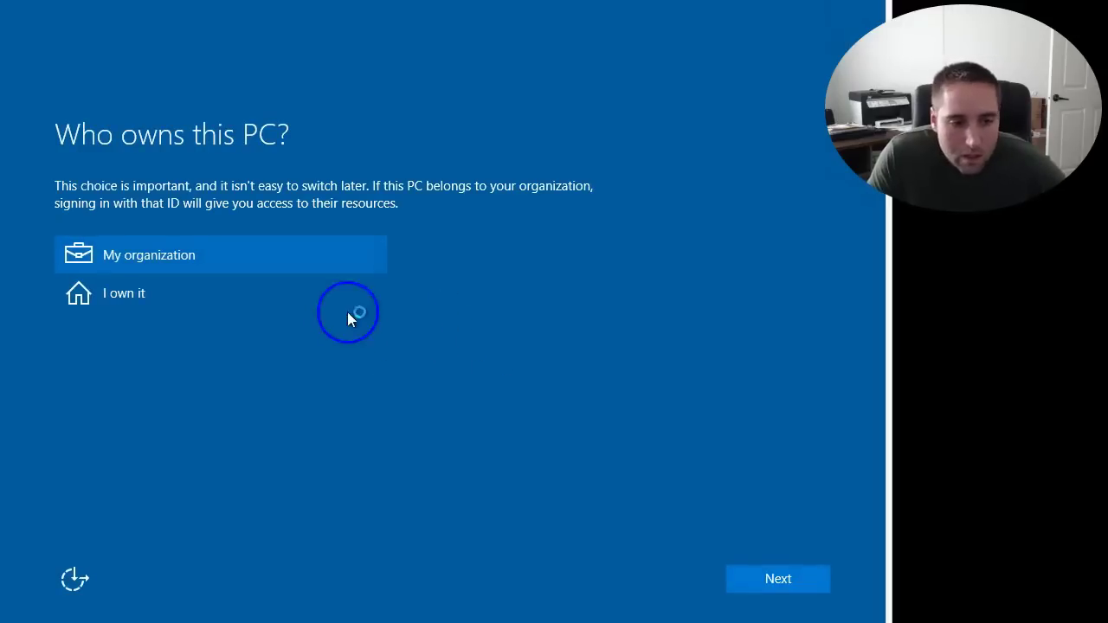
- Set the PC's owner to "I own it" and skip the Microsoft account sign-in
click(180, 294)
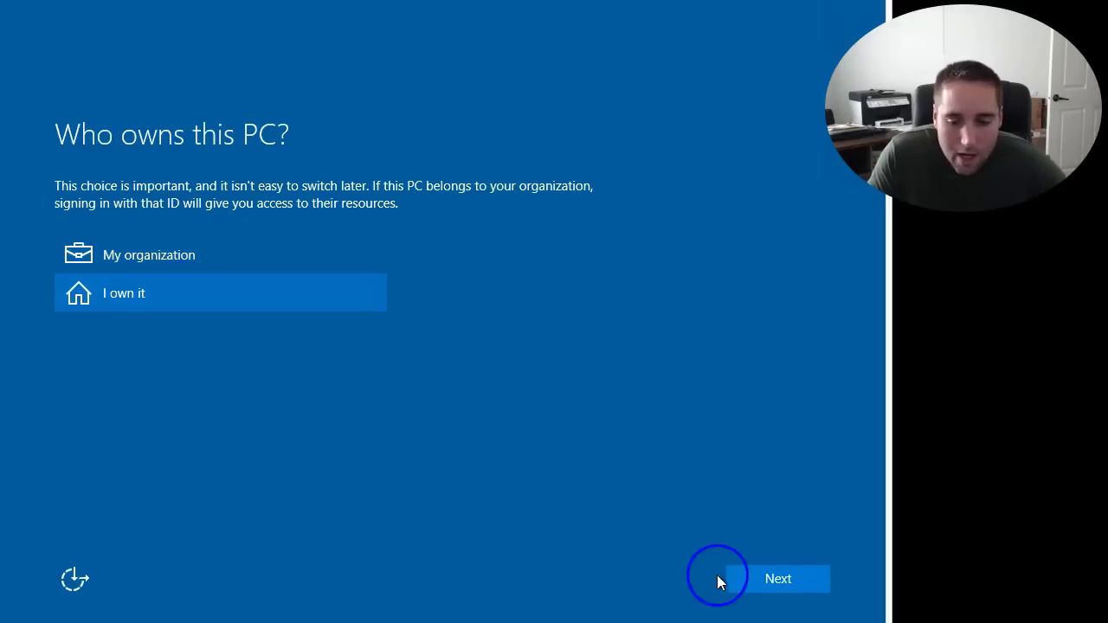
click(771, 579)
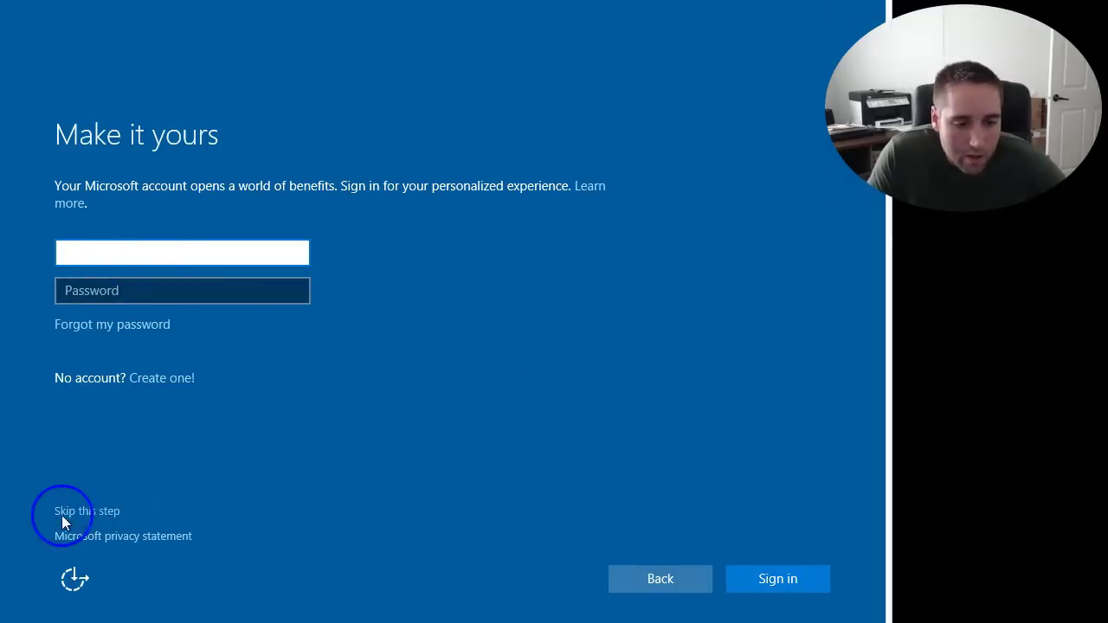
click(85, 511)
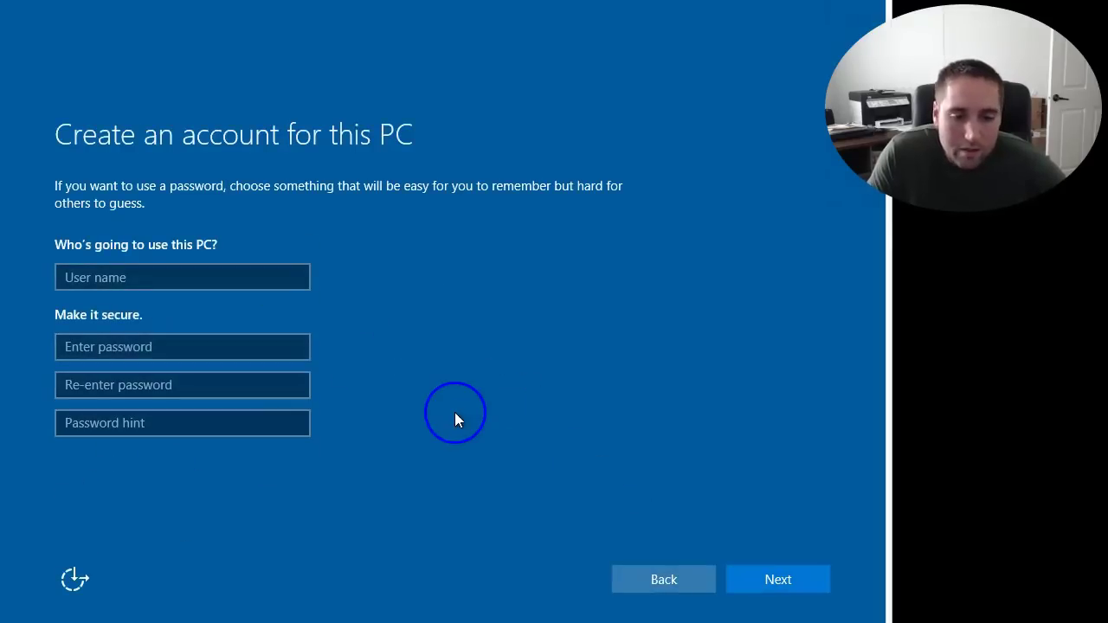
- Create a local account for this PC with the user's first name and no password
click(205, 277)
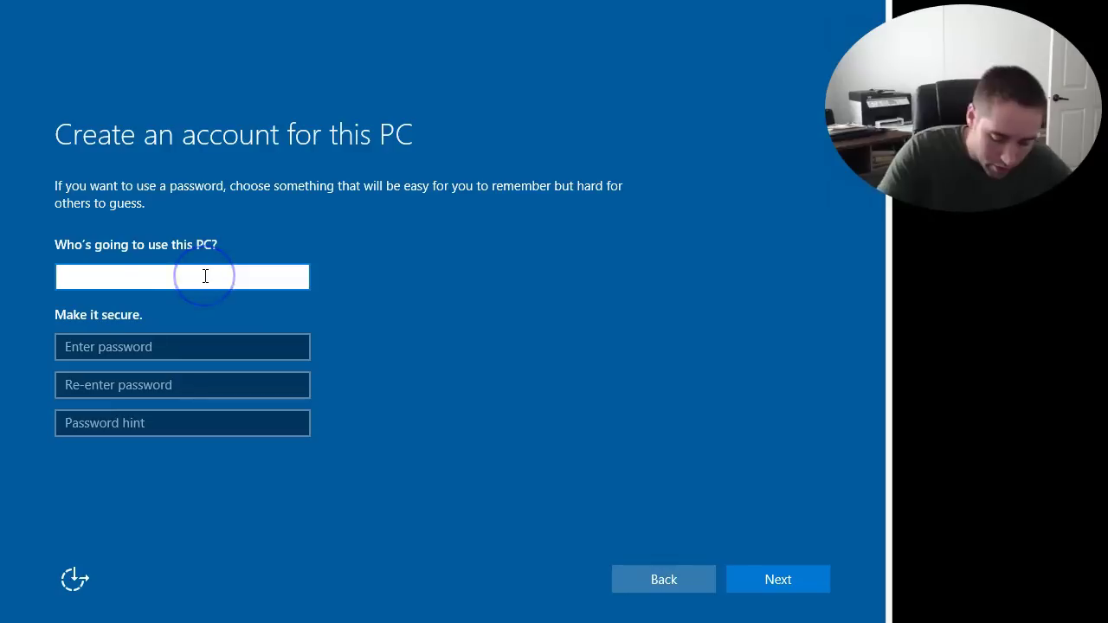
text(Jamie)
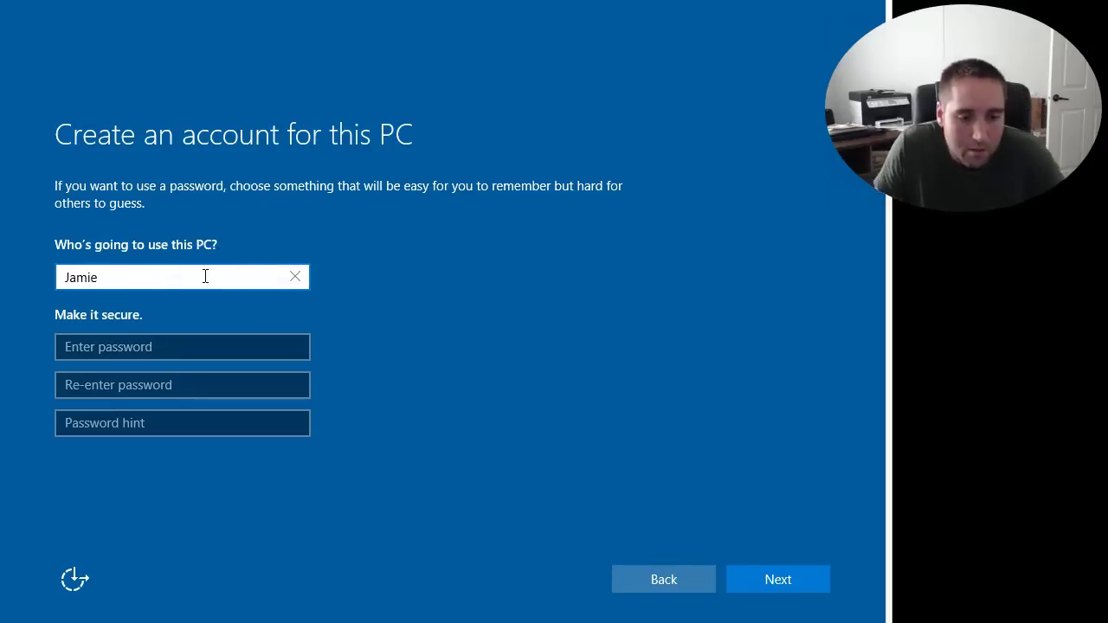
click(788, 577)
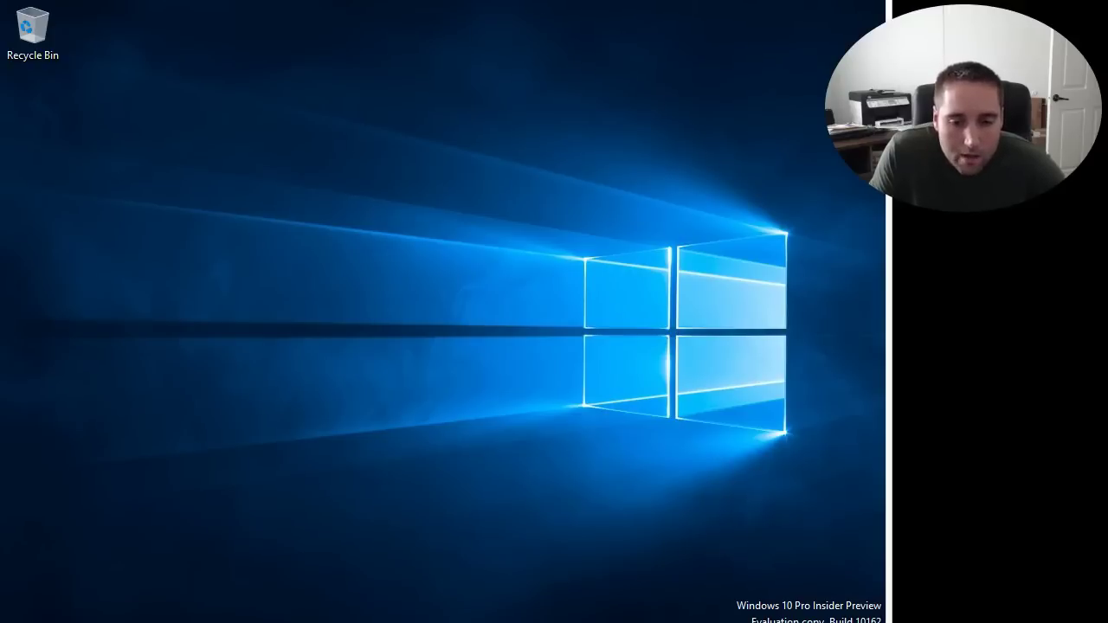
click(34, 26)
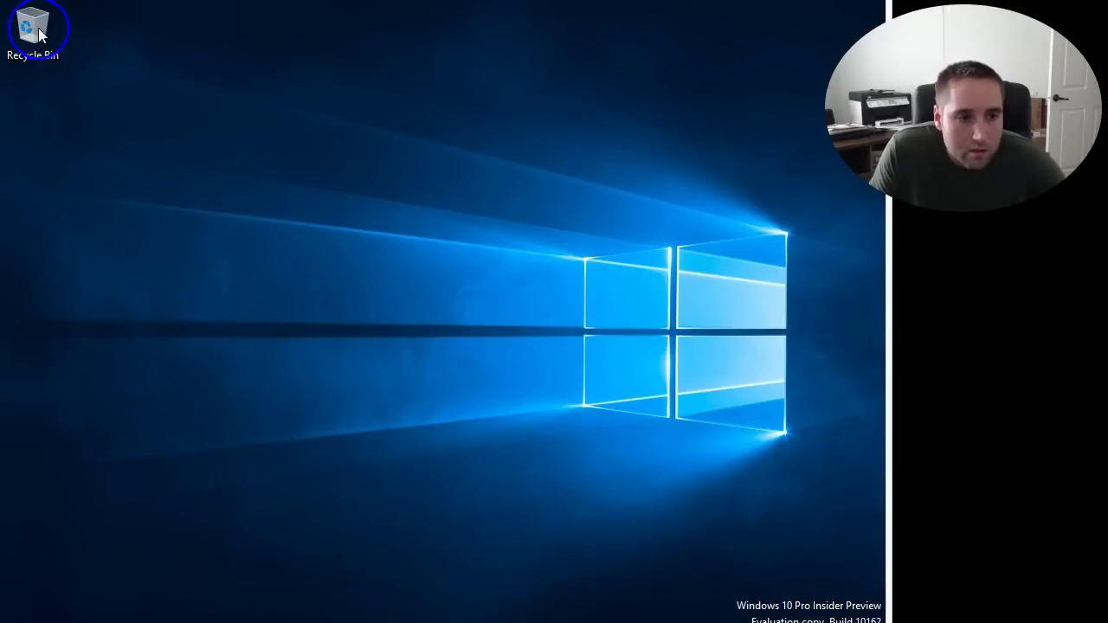
click(49, 57)
drag(50, 57, 69, 131)
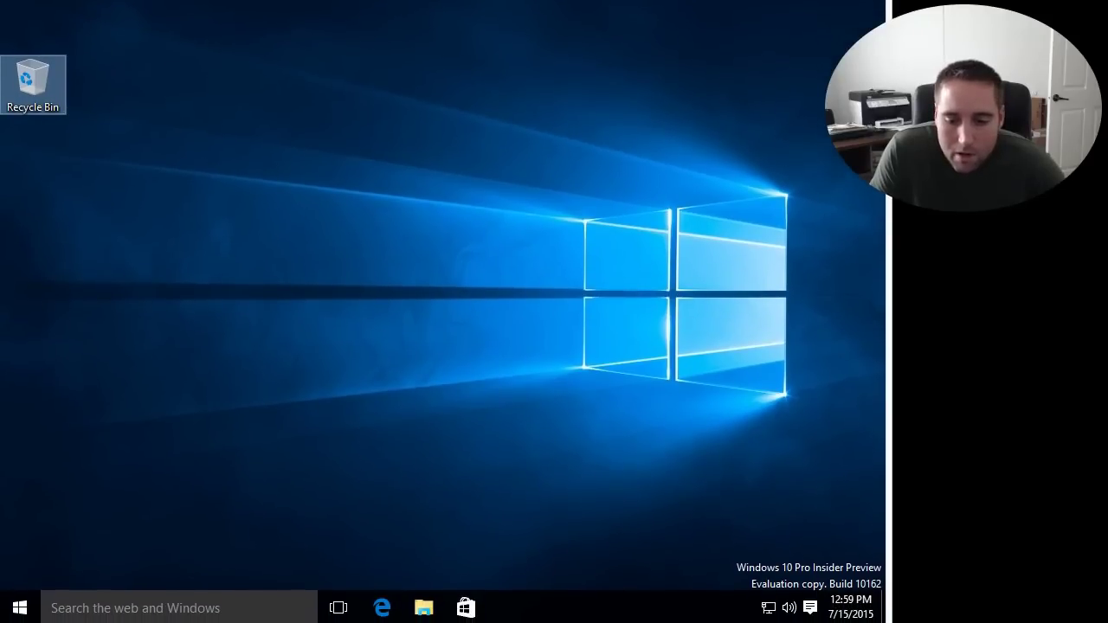
click(497, 465)
click(382, 608)
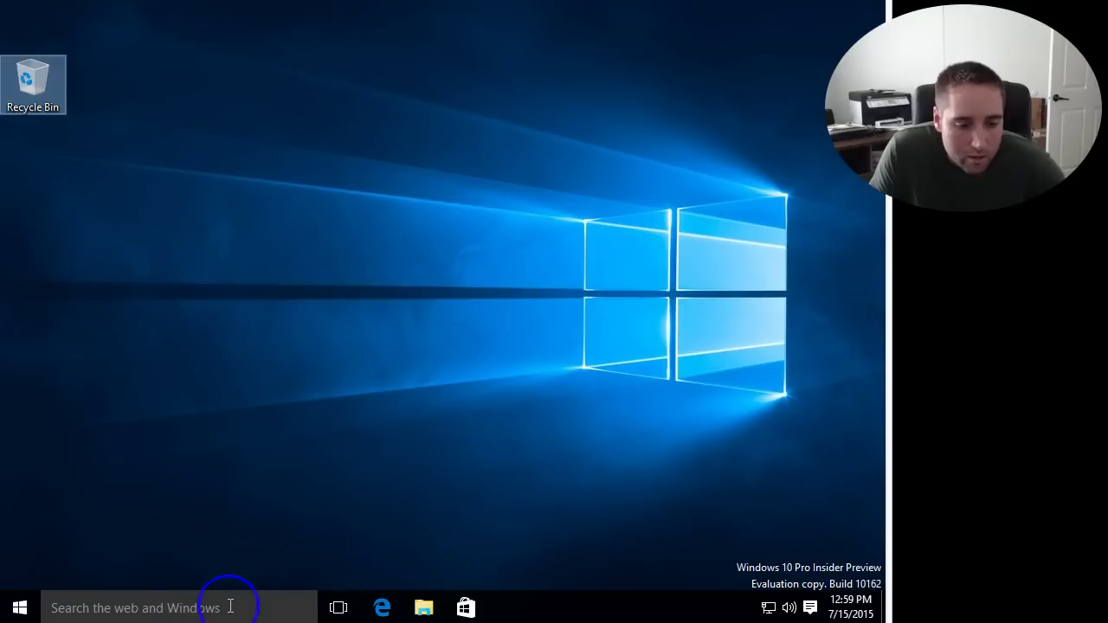
- Open the desktop personalization settings, examine the desktop icon option under Themes, and close the window
right_click(331, 267)
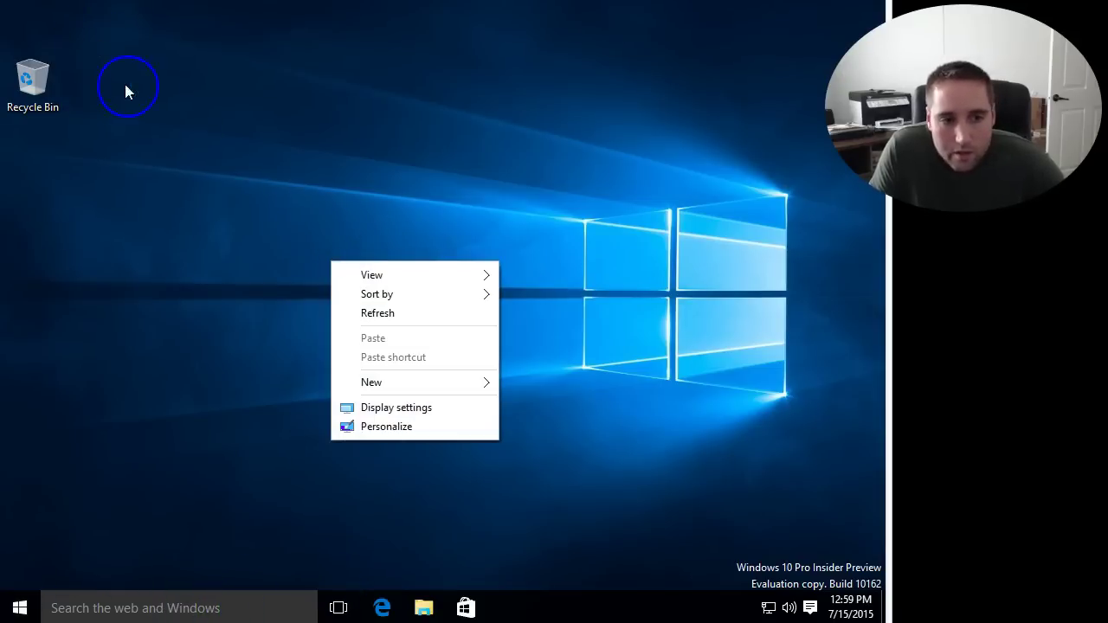
click(150, 195)
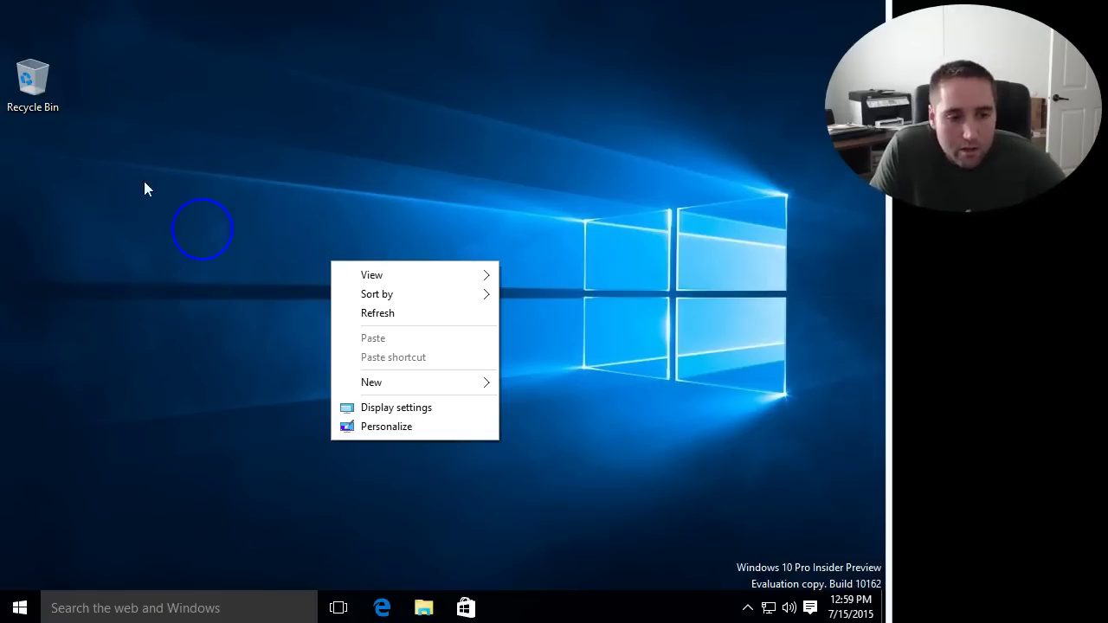
click(400, 426)
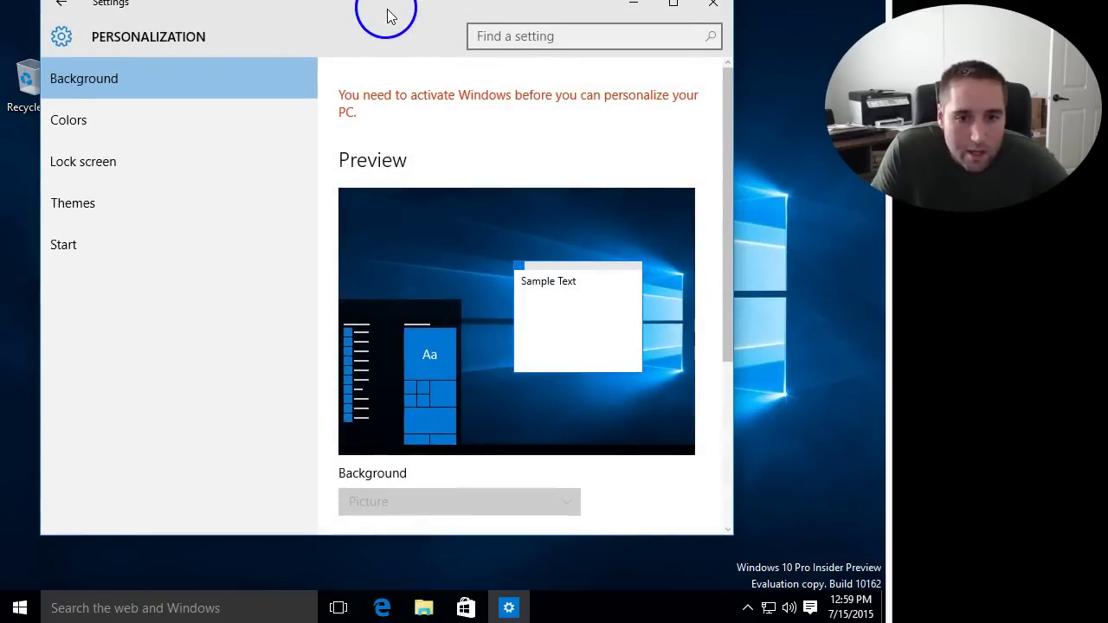
drag(387, 16, 408, 57)
click(112, 257)
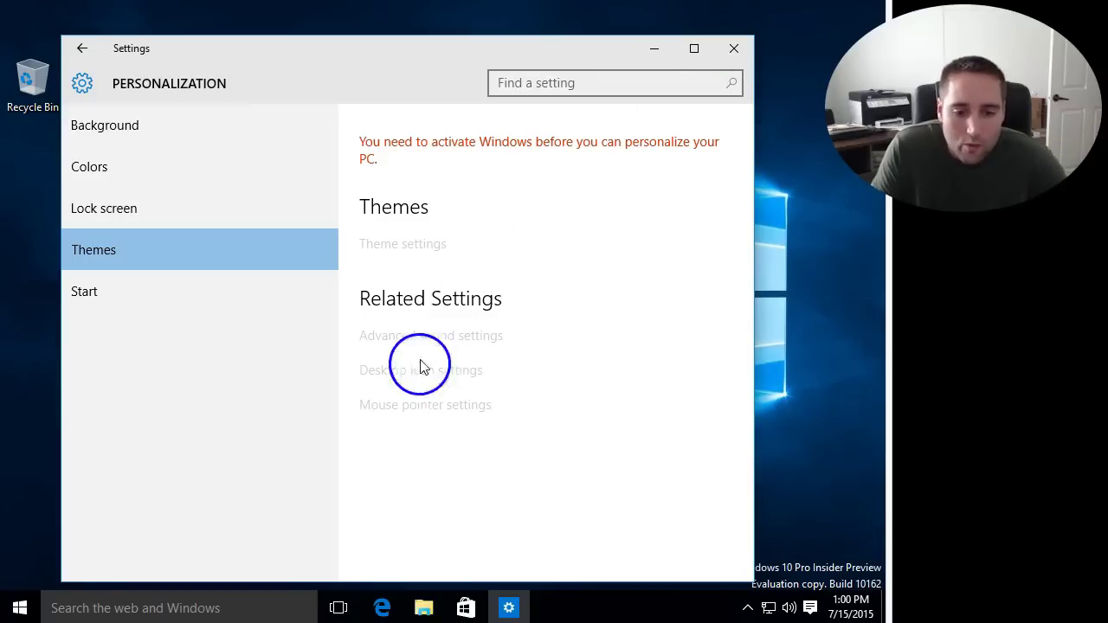
click(733, 48)
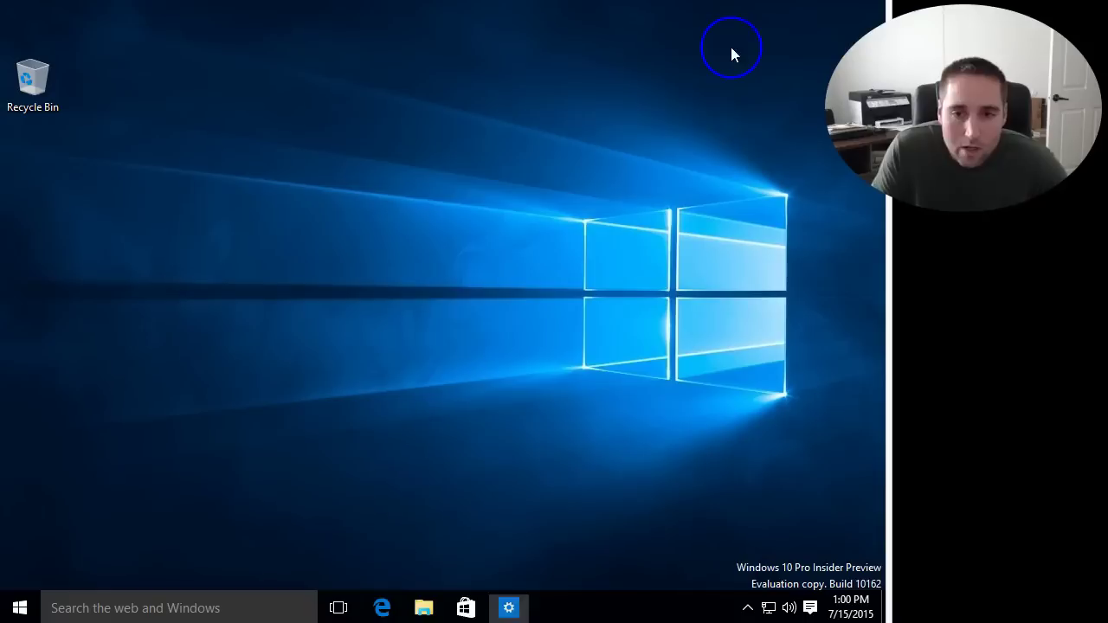
- Open the Windows activation page in Settings to check the activation status
click(25, 610)
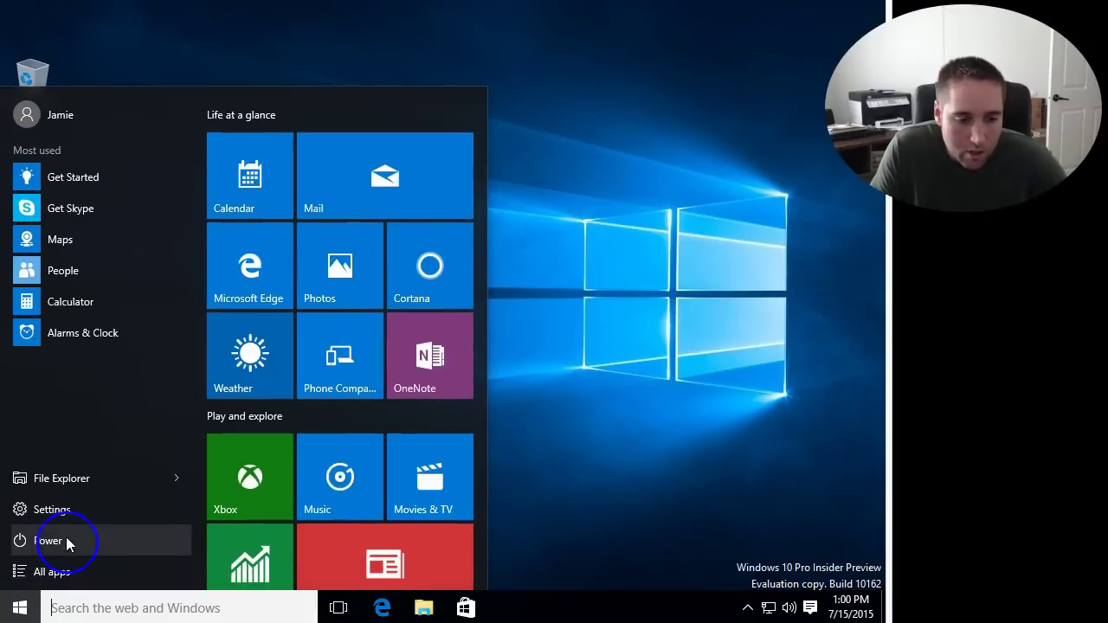
click(59, 510)
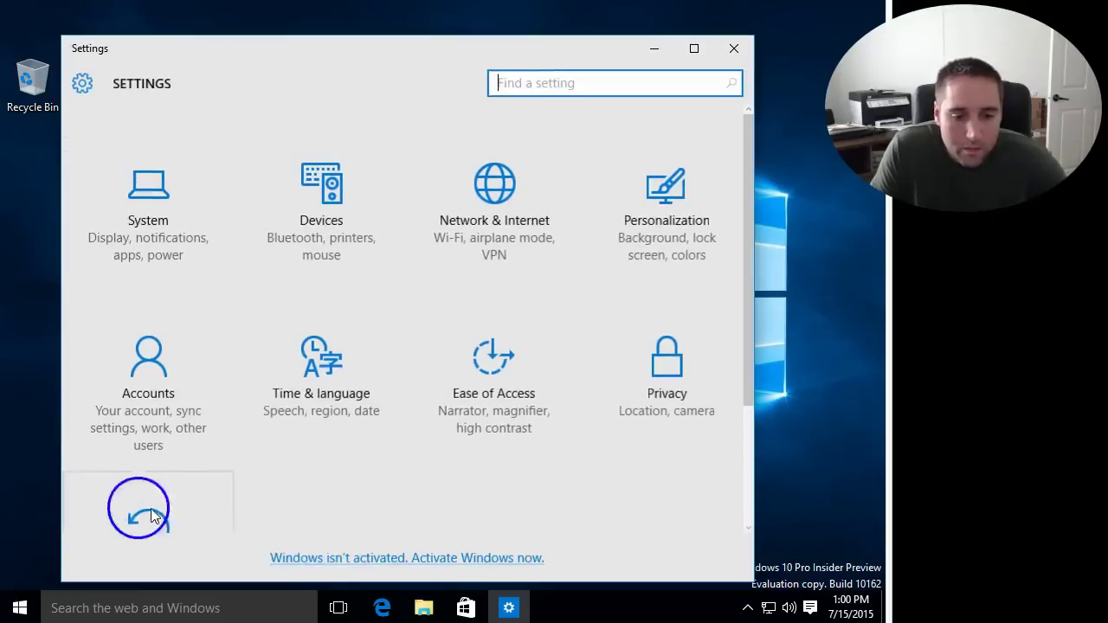
click(459, 559)
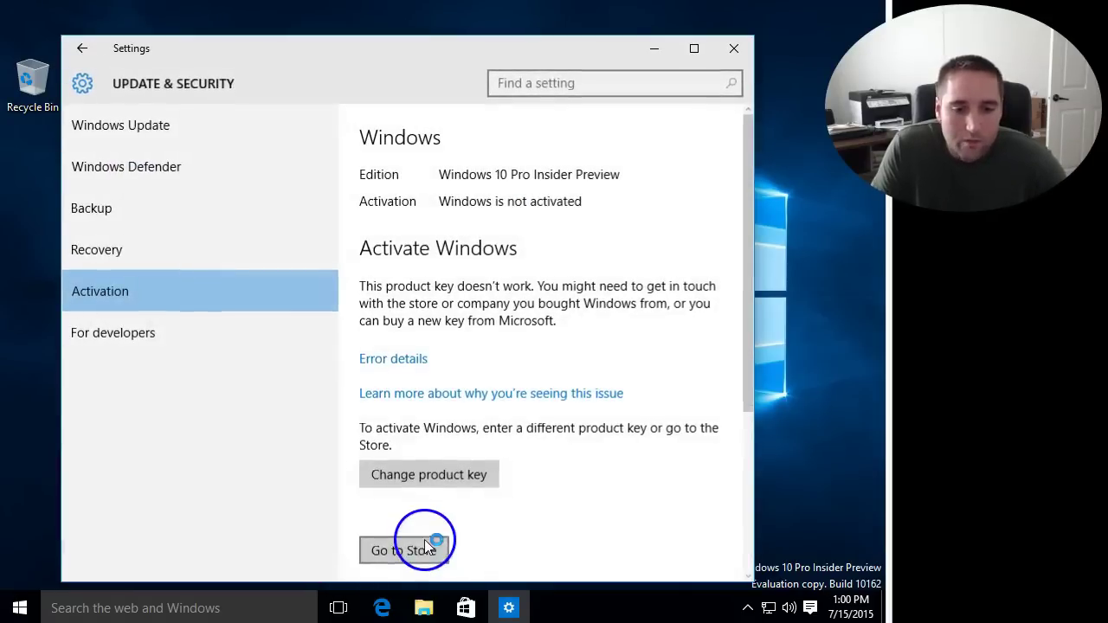
- View the product key entry dialog with administrator approval, cancel it without entering a key, and close Settings
click(479, 483)
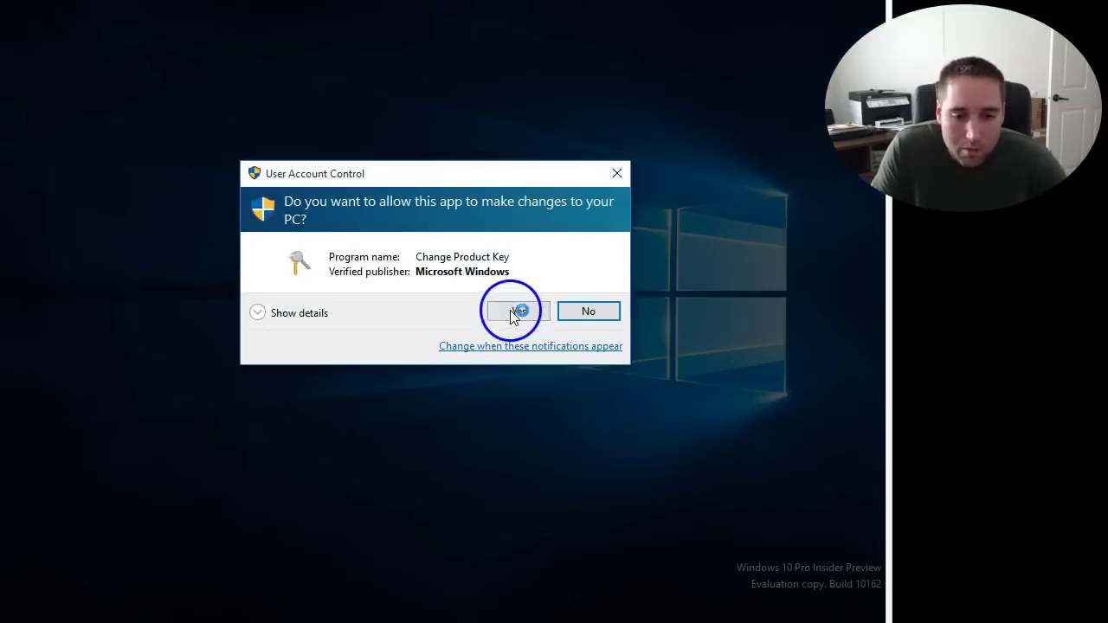
click(513, 310)
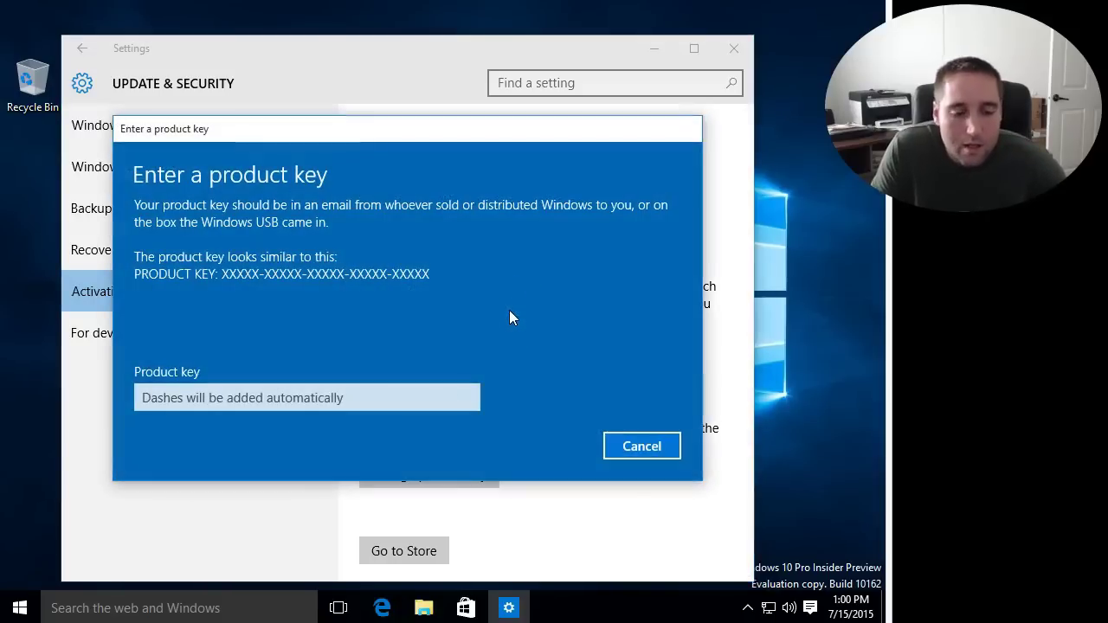
click(167, 400)
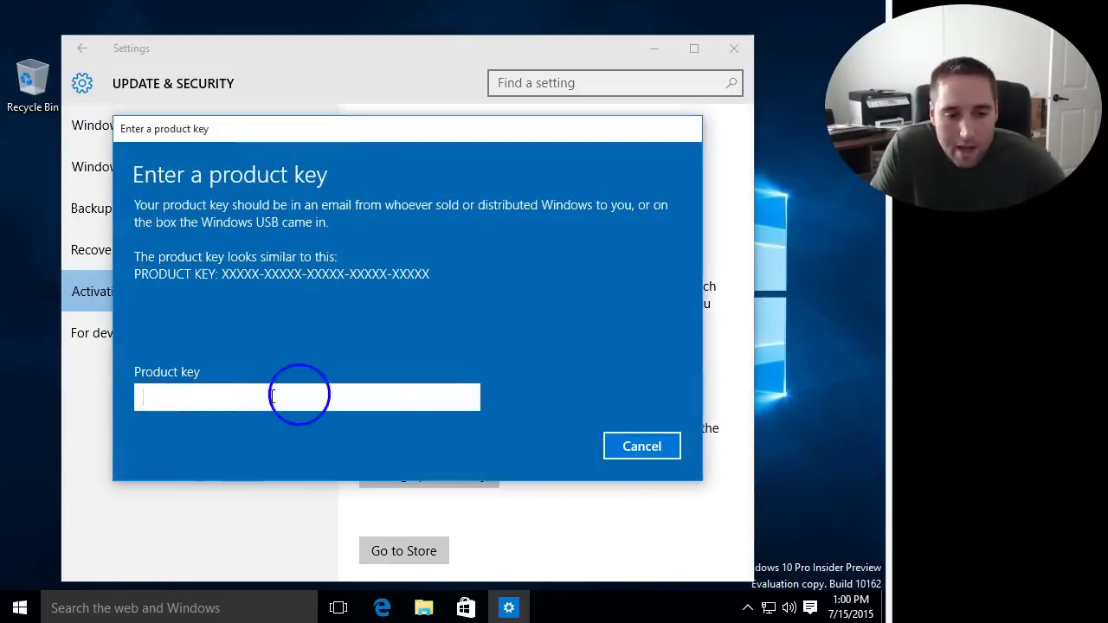
click(651, 446)
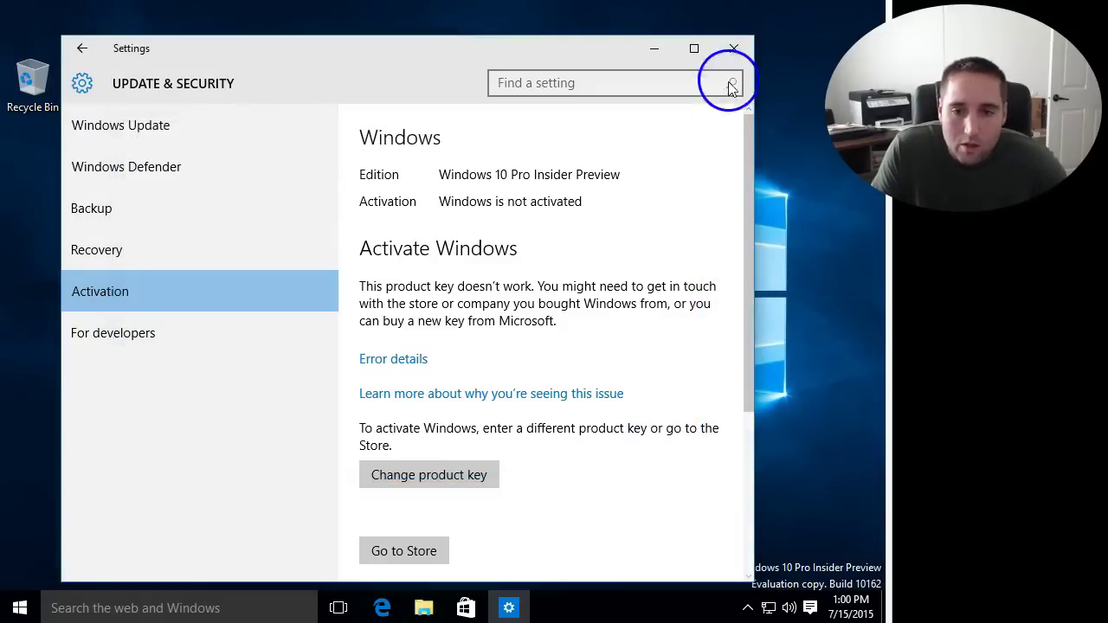
click(732, 49)
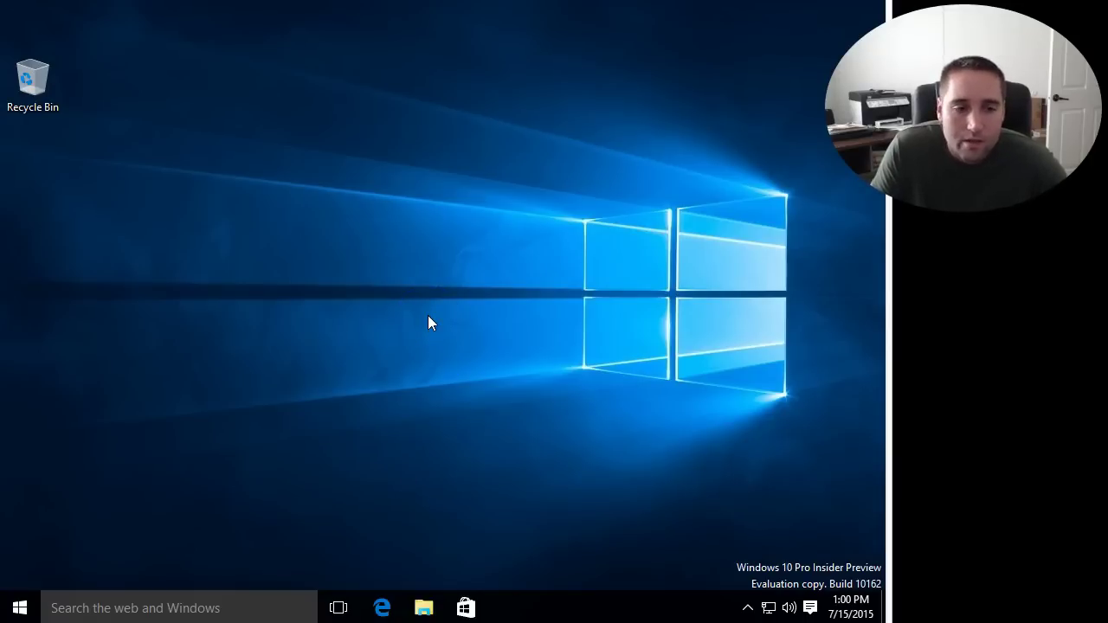
- Examine the Start menu's most used apps, live tiles and system shortcuts, and return to the desktop
click(20, 607)
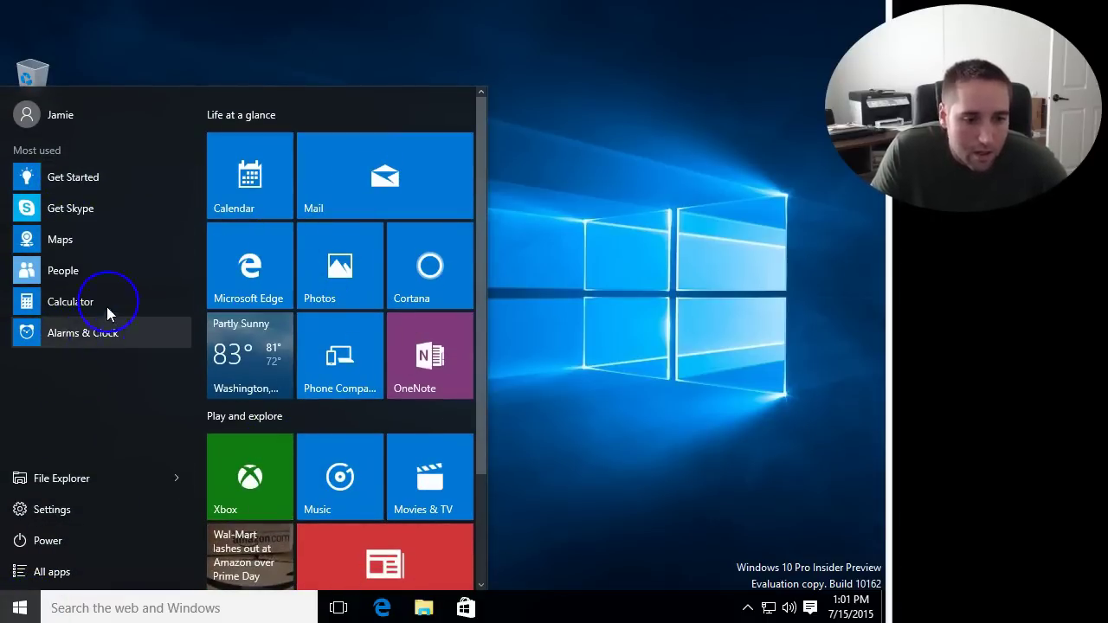
click(527, 137)
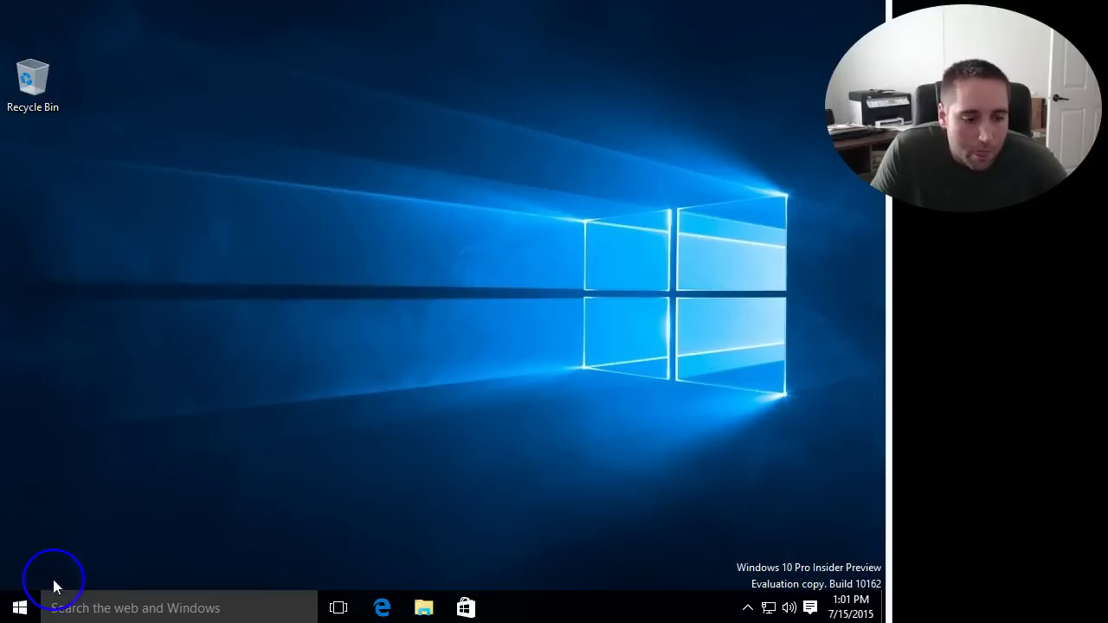
click(17, 606)
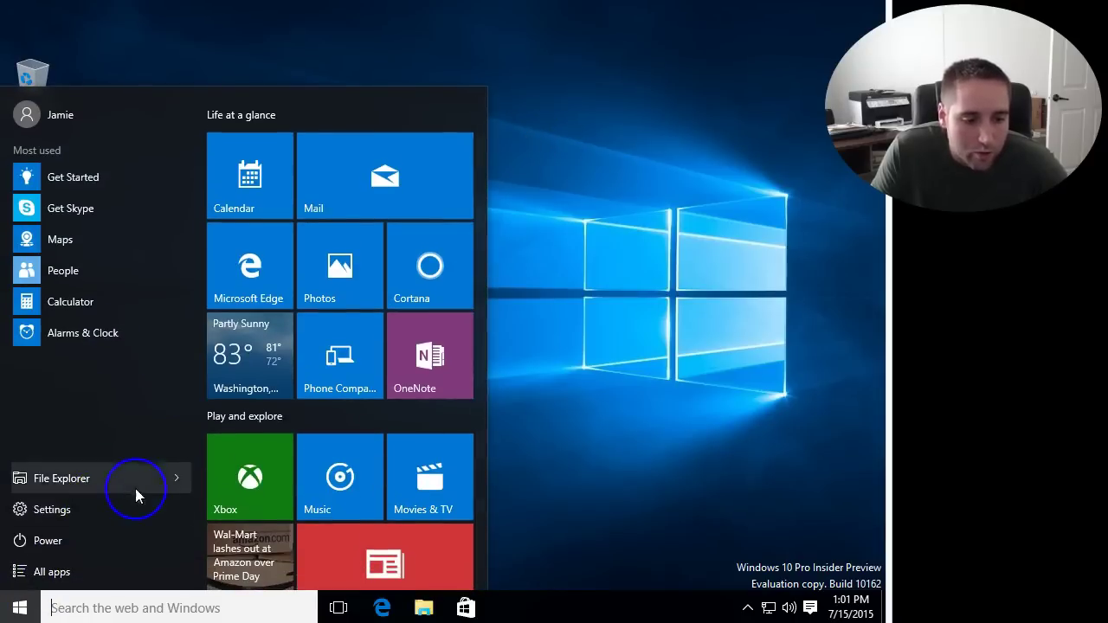
click(582, 286)
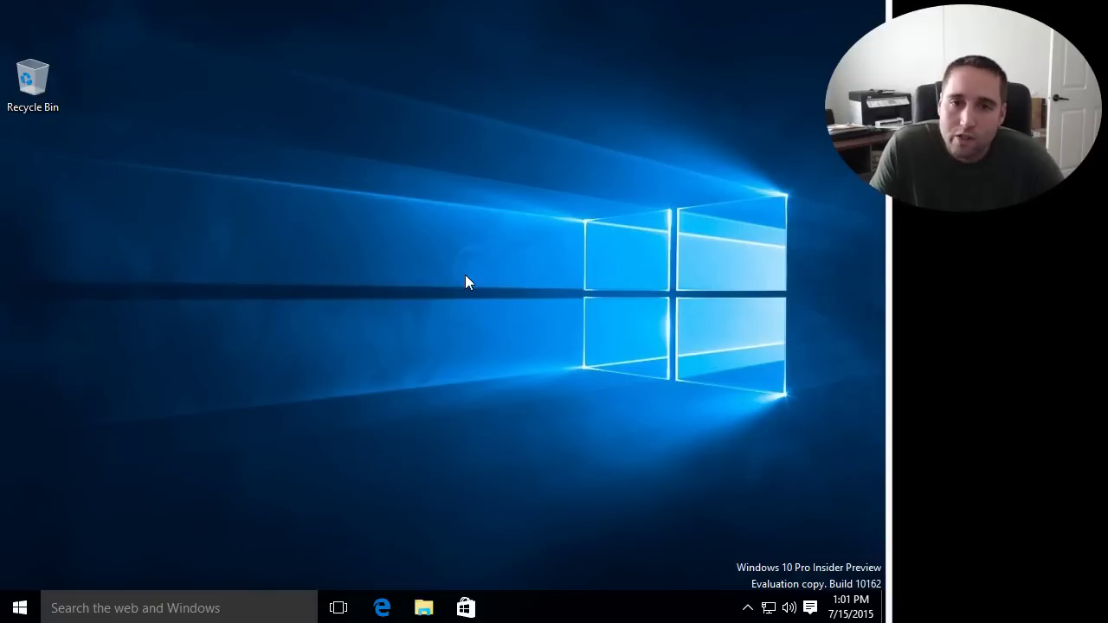
click(385, 346)
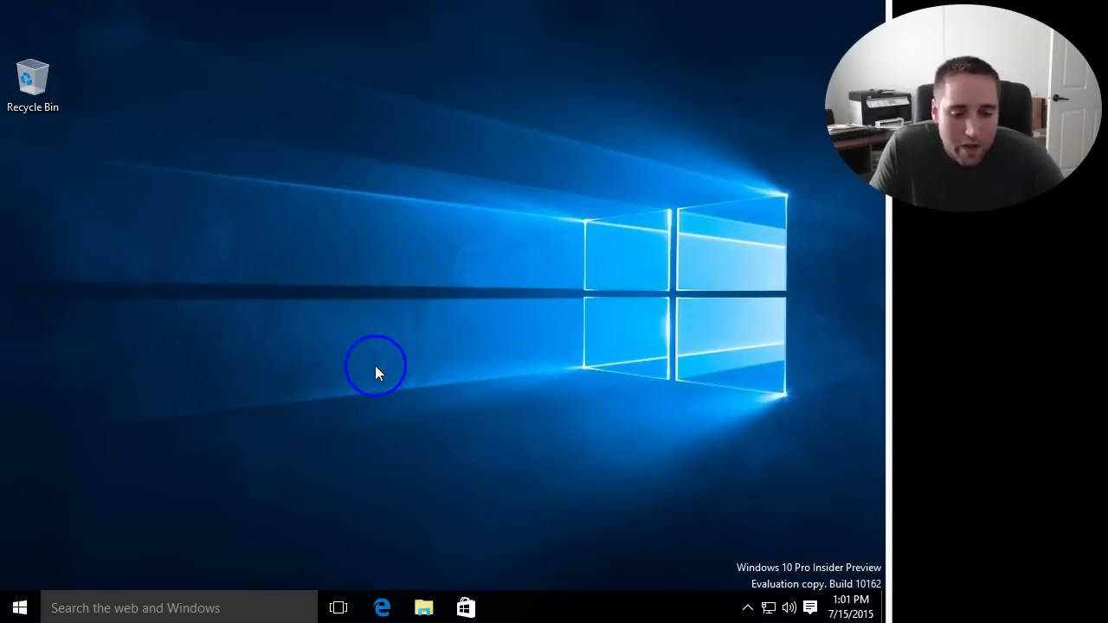